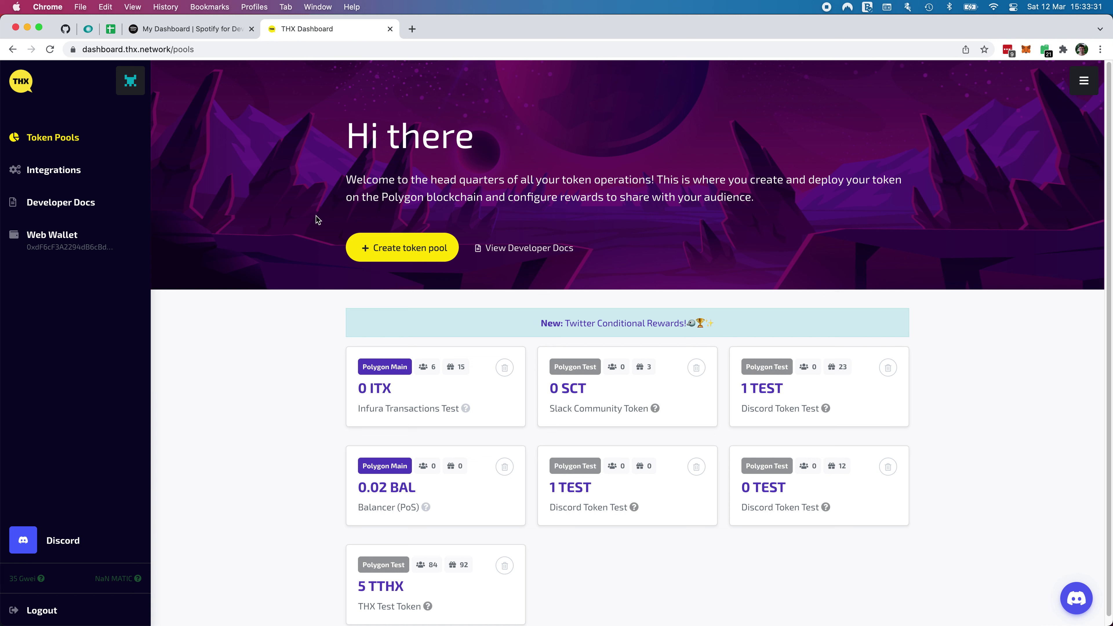
# Leave the Token Pools overview for the Integrations page of connected social accounts
pyautogui.moveTo(346, 125); pyautogui.dragTo(438, 173)
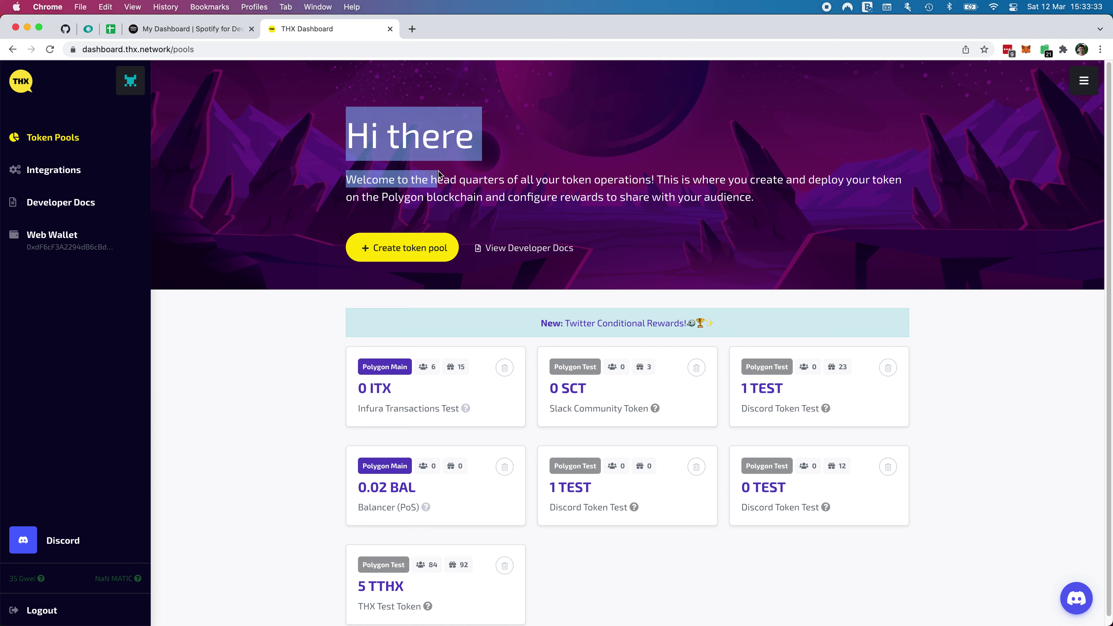
pyautogui.click(439, 173)
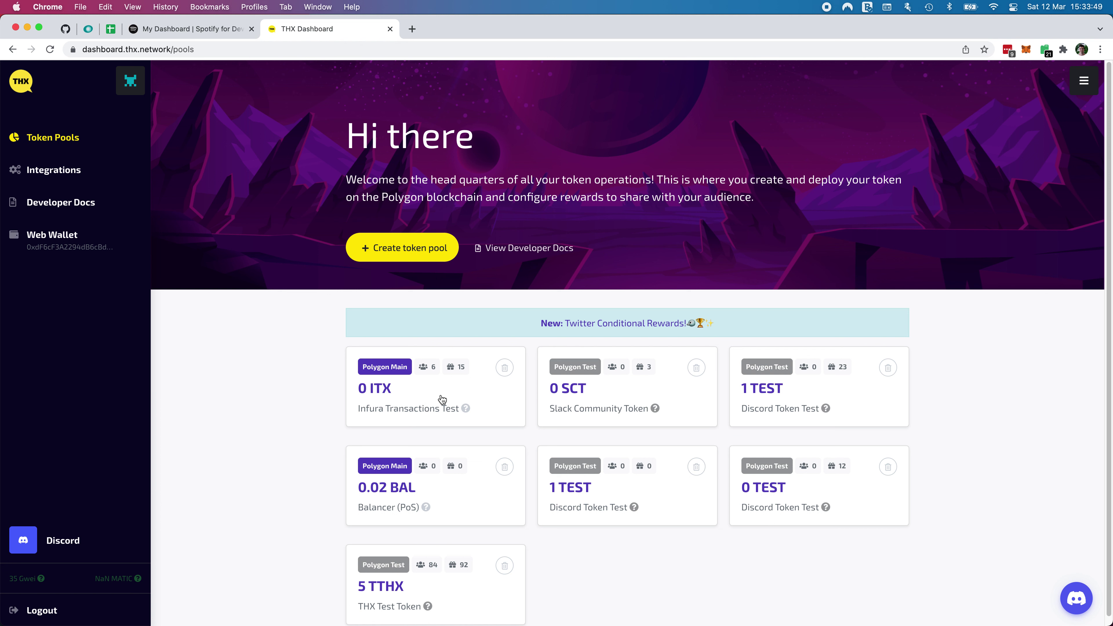
pyautogui.scroll(-1, 427, 404)
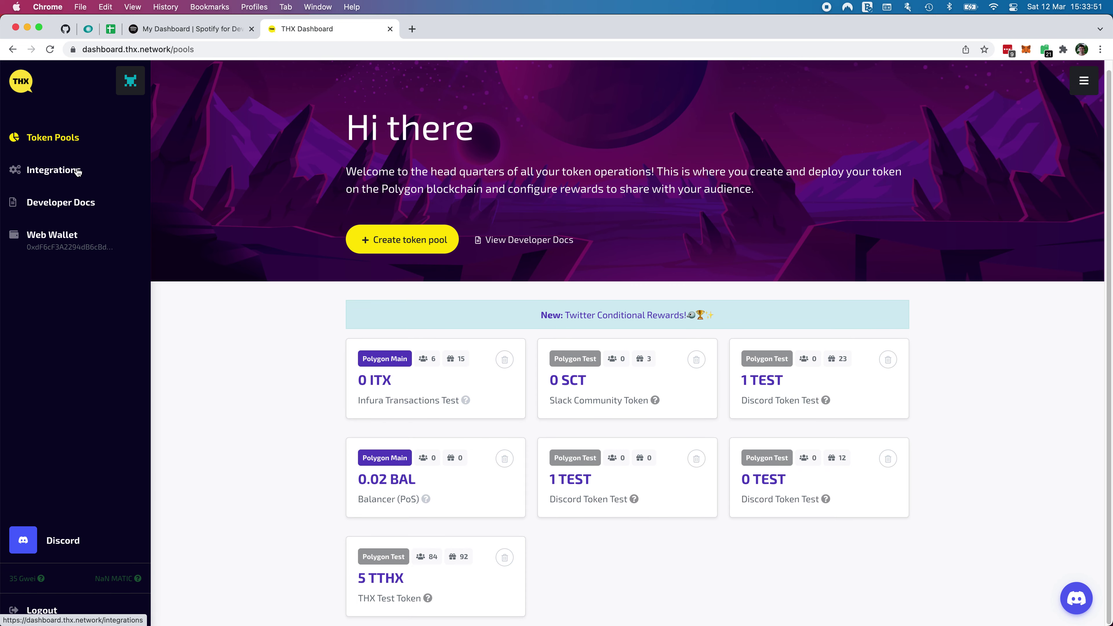
pyautogui.click(49, 174)
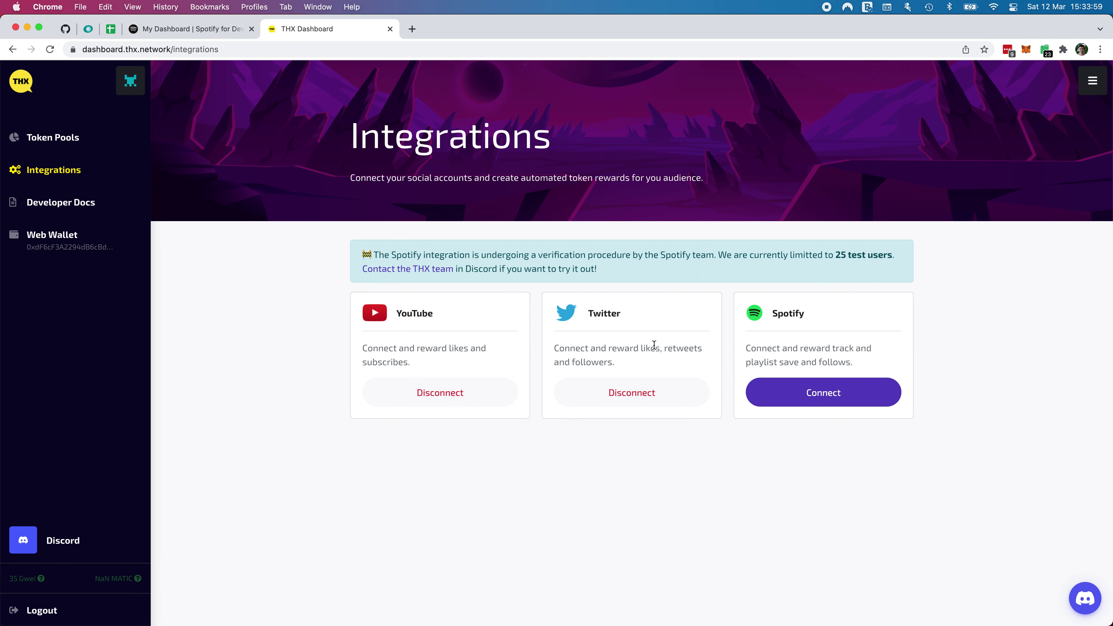
# Start connecting a Spotify account from the Spotify integration card
pyautogui.click(821, 399)
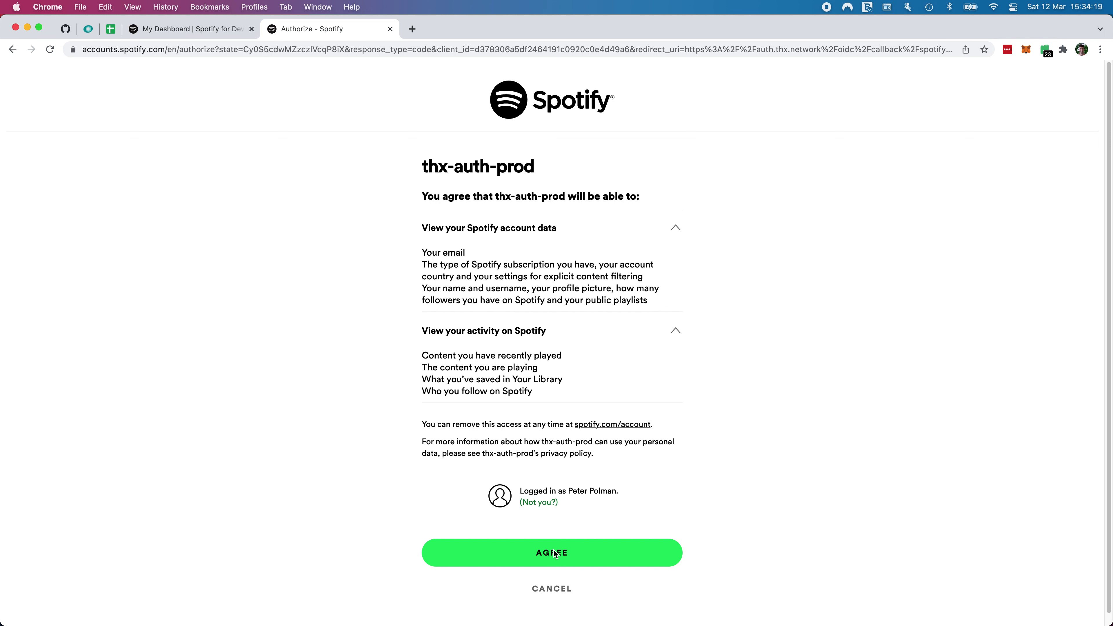
# Agree to give thx-auth-prod access to the Spotify account data and activity
pyautogui.click(553, 553)
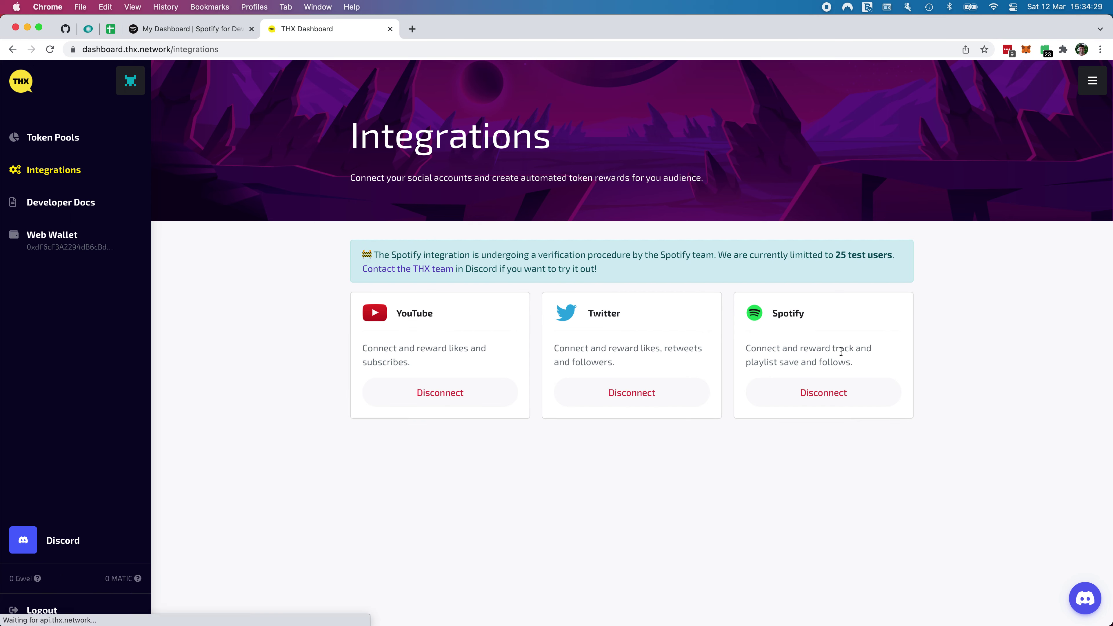
# Confirm Spotify now shows as connected and return to the Token Pools overview
pyautogui.moveTo(788, 313); pyautogui.dragTo(831, 368)
pyautogui.click(828, 370)
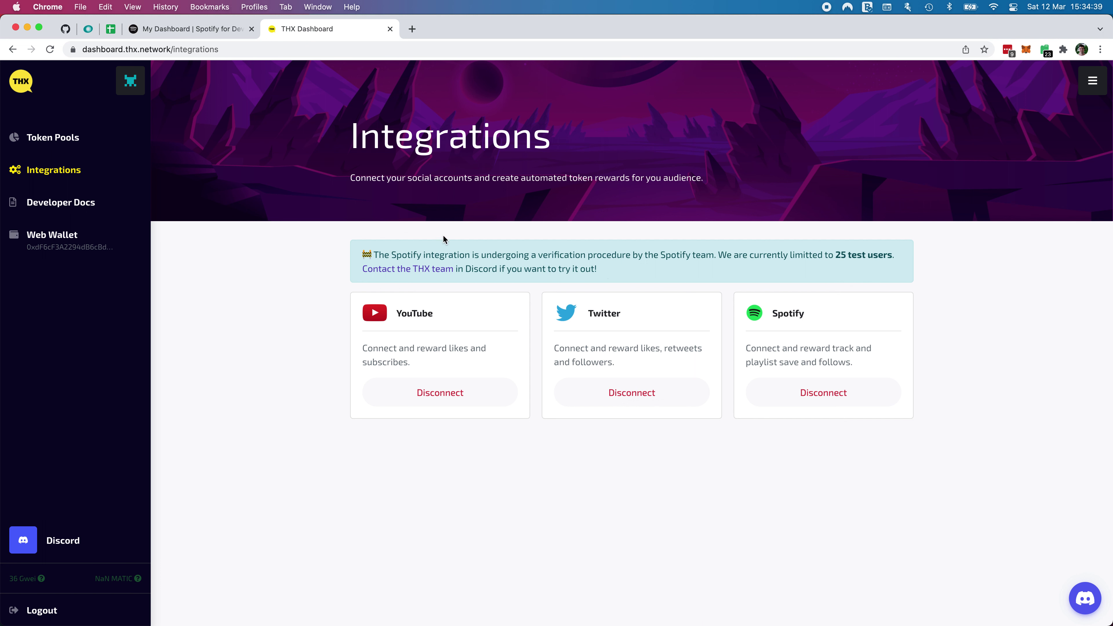
pyautogui.click(66, 139)
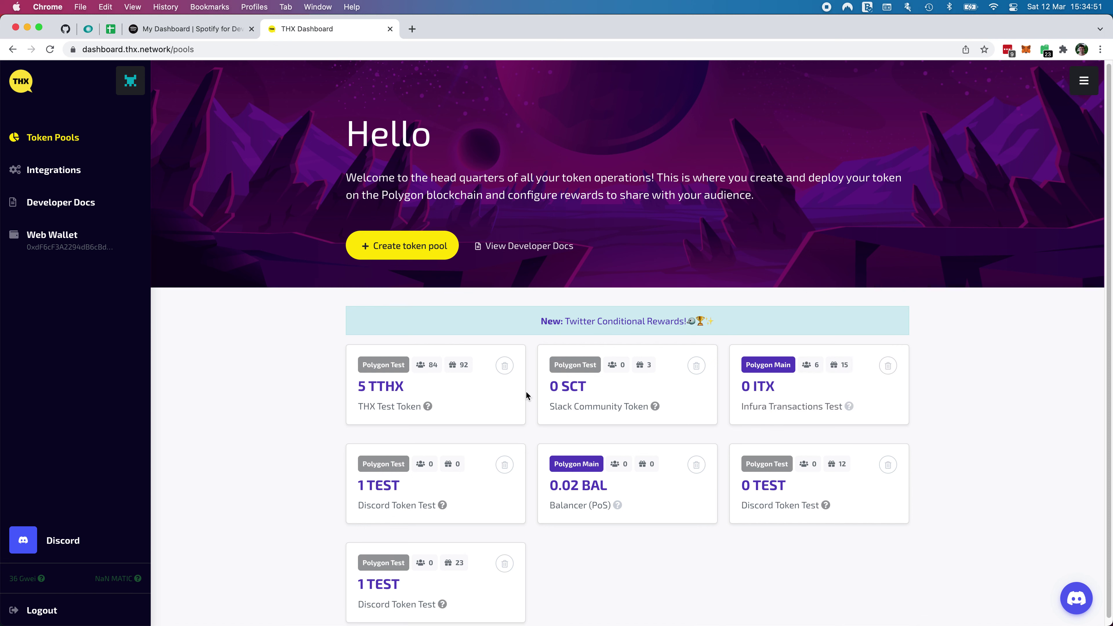
# Open the 0 ITX pool's rewards and start a new reward withdrawing 10
pyautogui.click(819, 394)
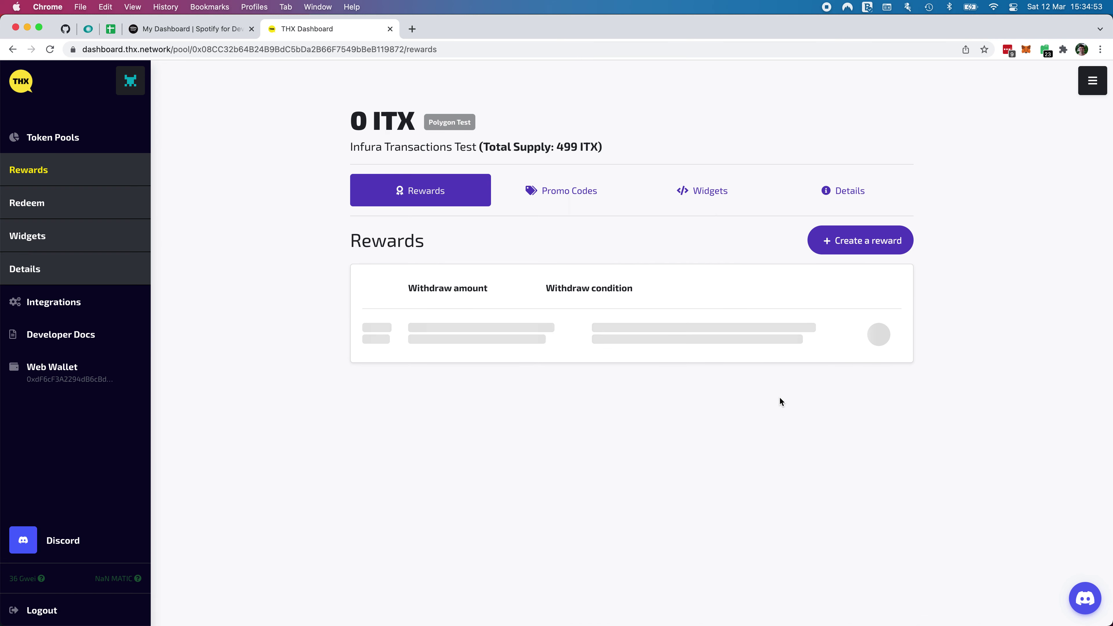
pyautogui.scroll(-1, 682, 501)
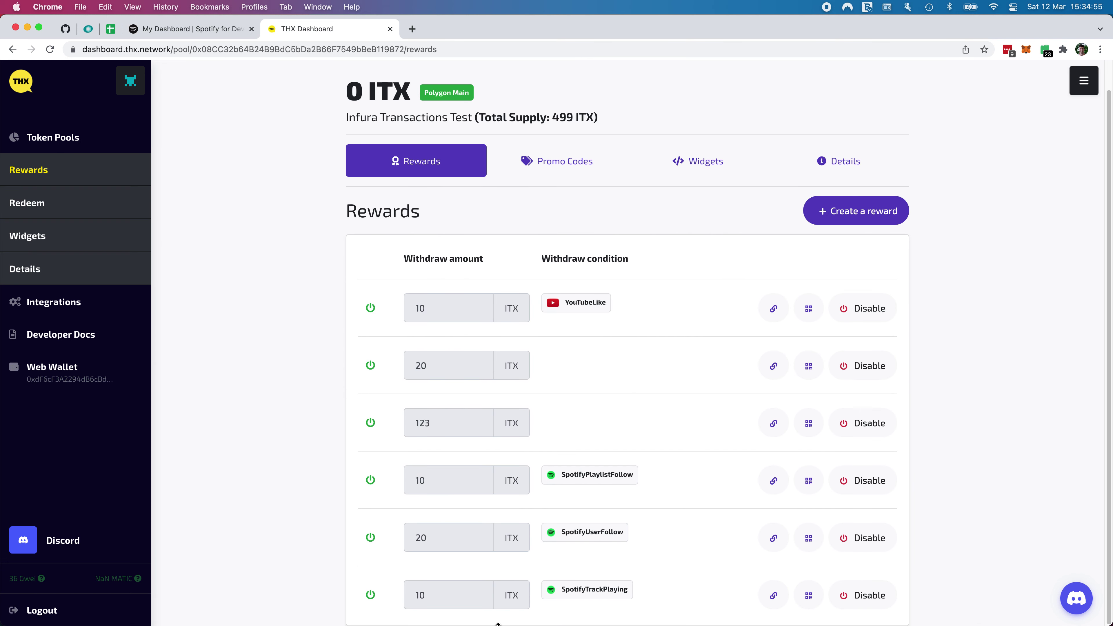
pyautogui.click(826, 216)
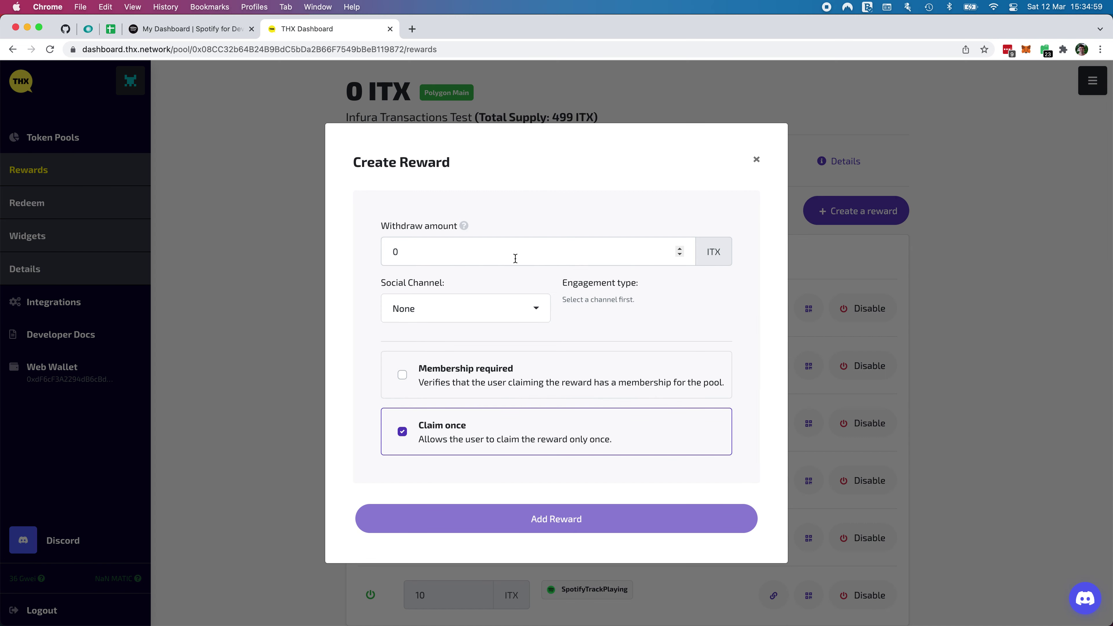
pyautogui.doubleClick(407, 249)
pyautogui.write('10')
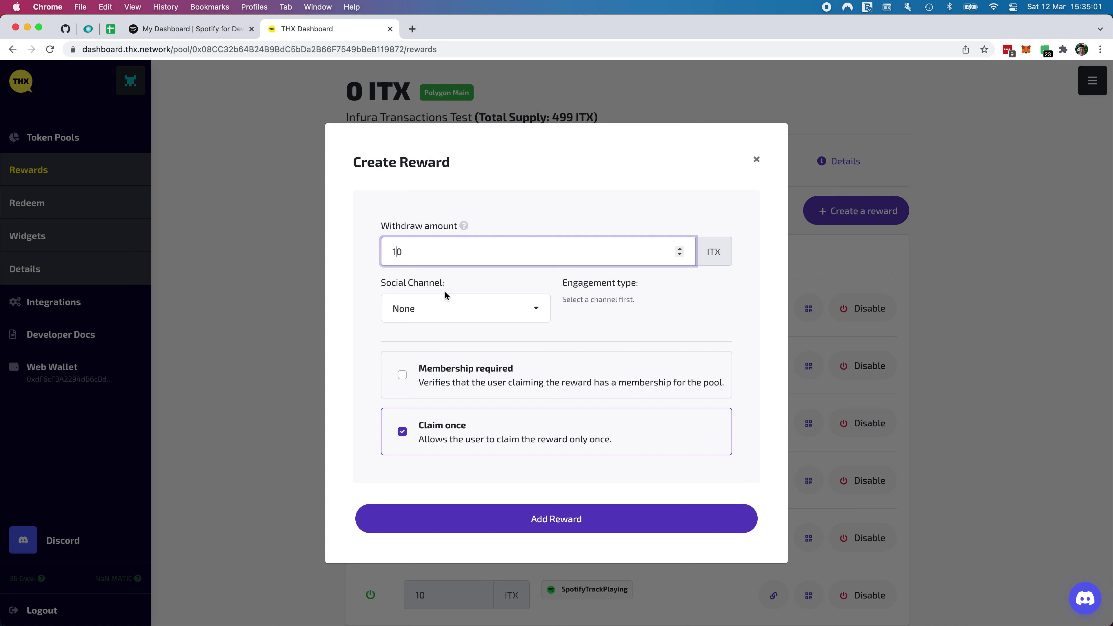
# Choose Spotify as the social channel and Follow Playlist as the engagement type
pyautogui.click(515, 310)
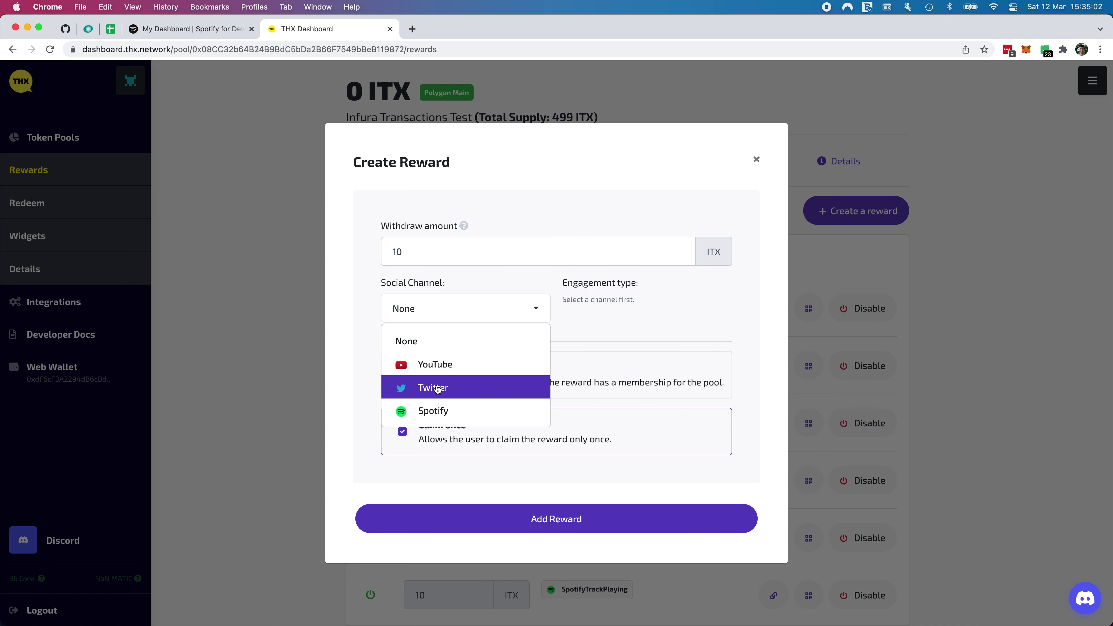
pyautogui.click(423, 412)
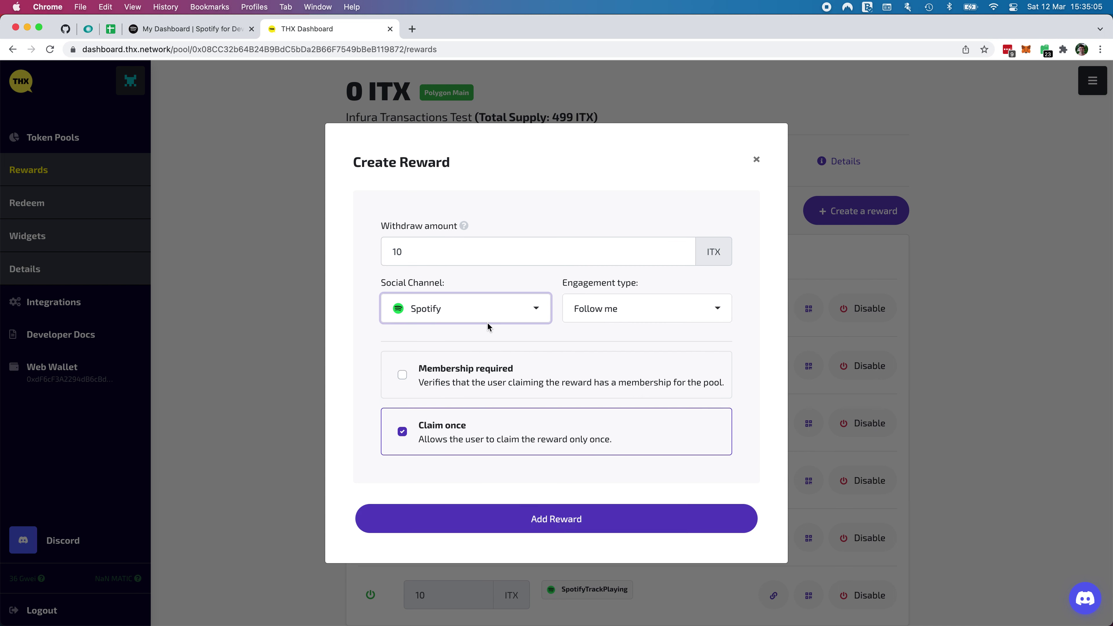
pyautogui.click(639, 317)
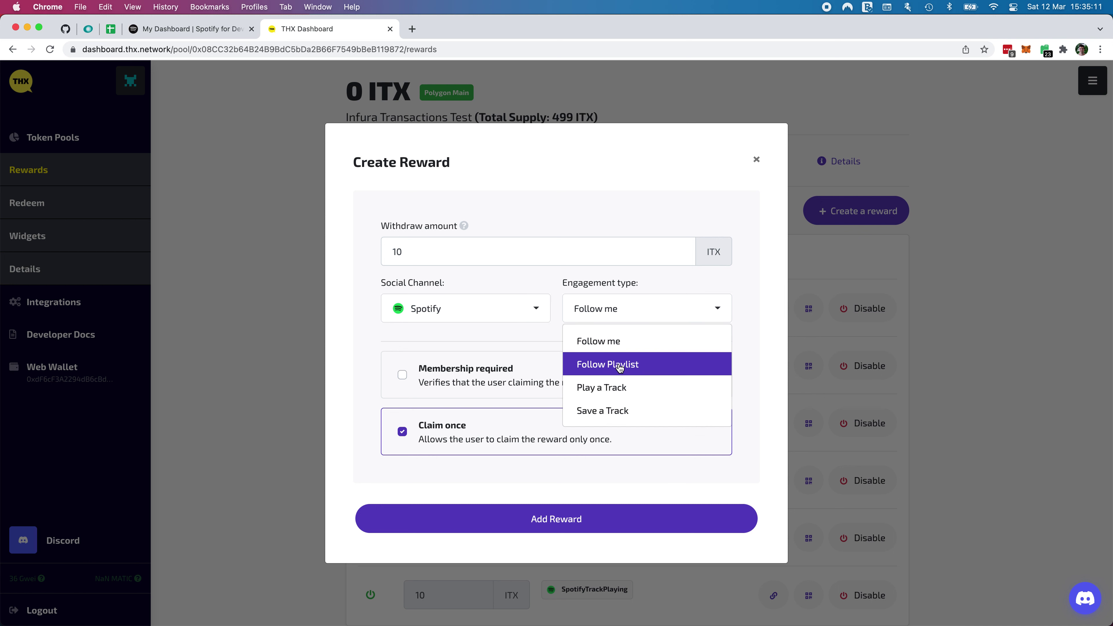
pyautogui.click(603, 342)
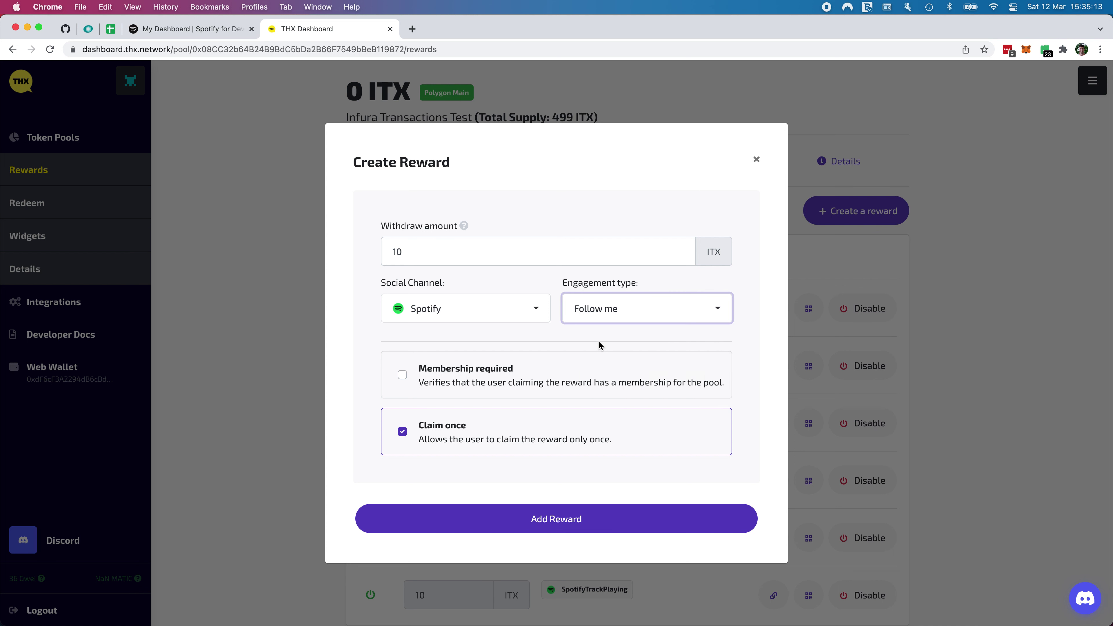
pyautogui.click(601, 338)
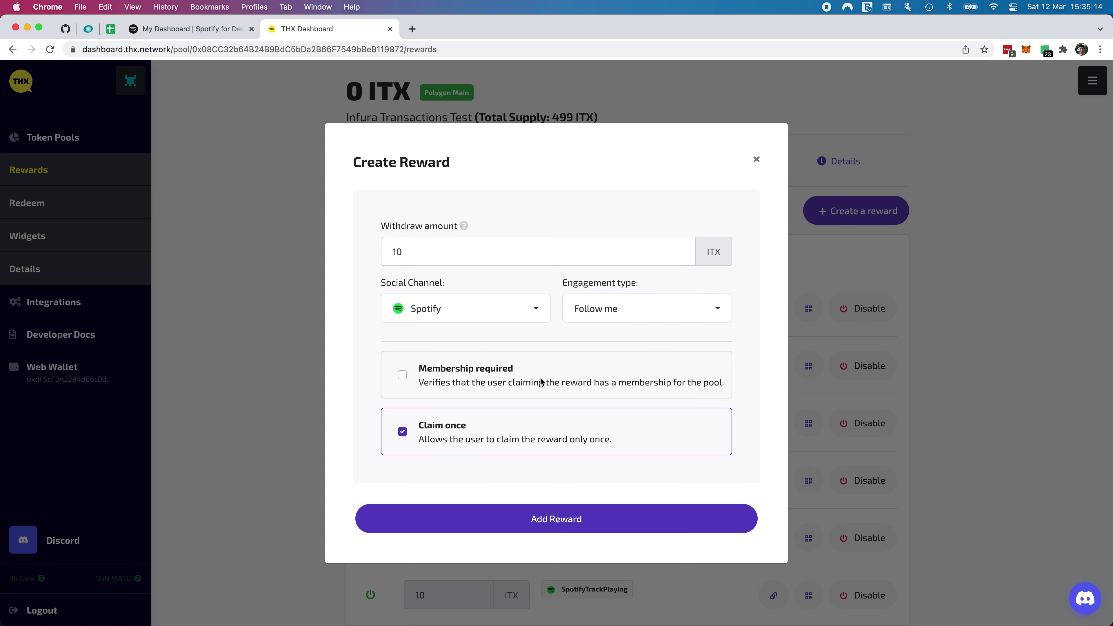
pyautogui.click(610, 311)
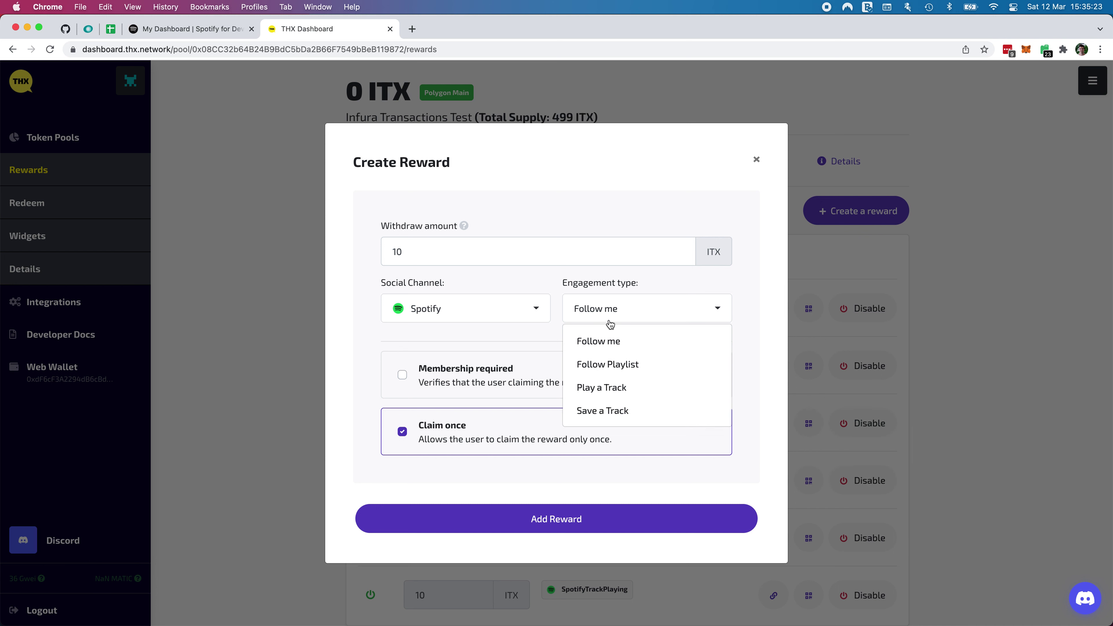
pyautogui.click(608, 367)
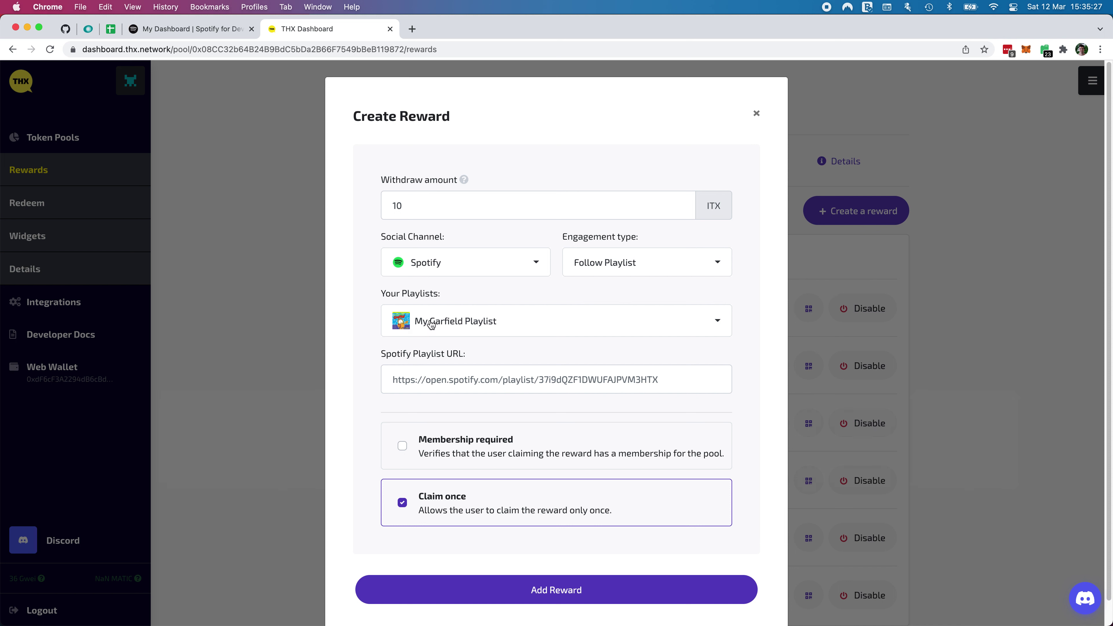
# Pick My Garfield Playlist as the reward's playlist
pyautogui.click(450, 324)
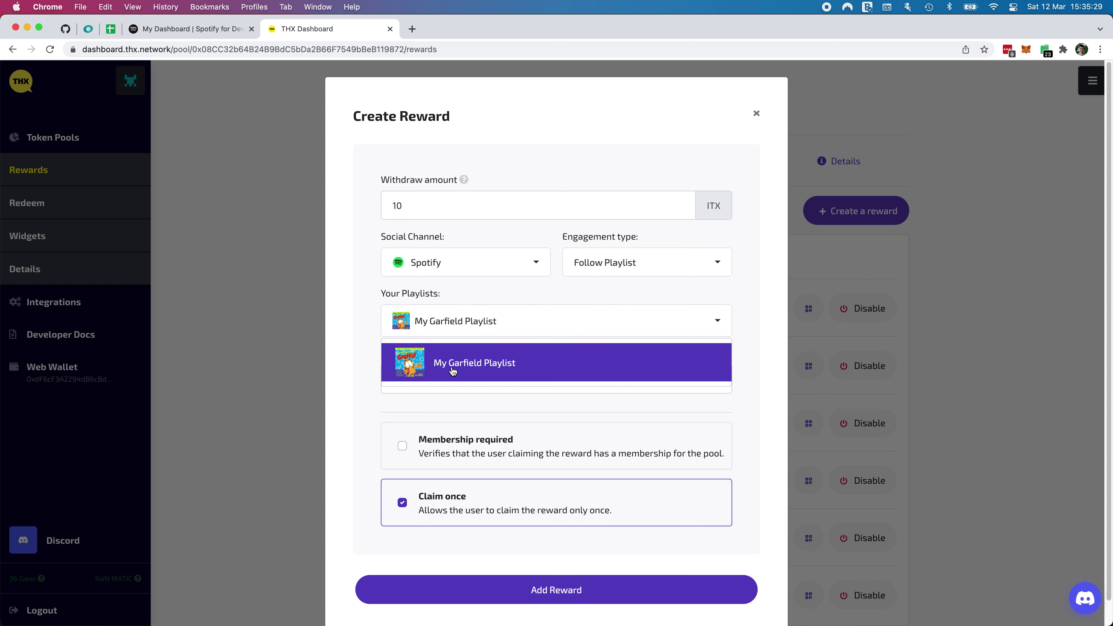
pyautogui.click(364, 326)
pyautogui.click(453, 325)
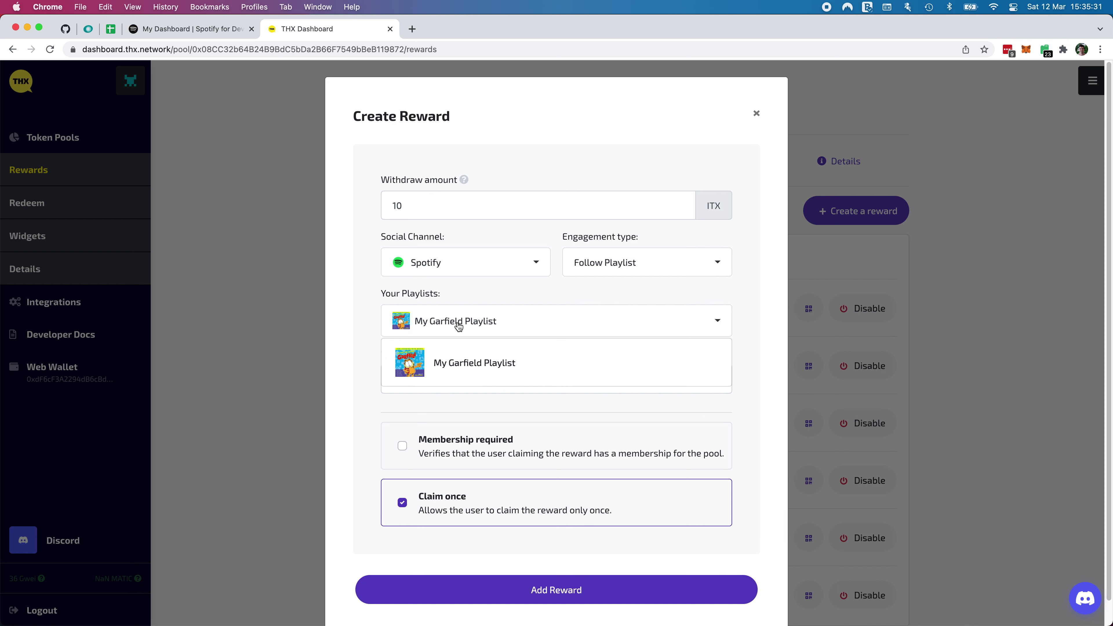
pyautogui.click(464, 364)
pyautogui.click(496, 328)
# Change the engagement type to Save a Track and select The ABC Song
pyautogui.click(587, 290)
pyautogui.click(647, 267)
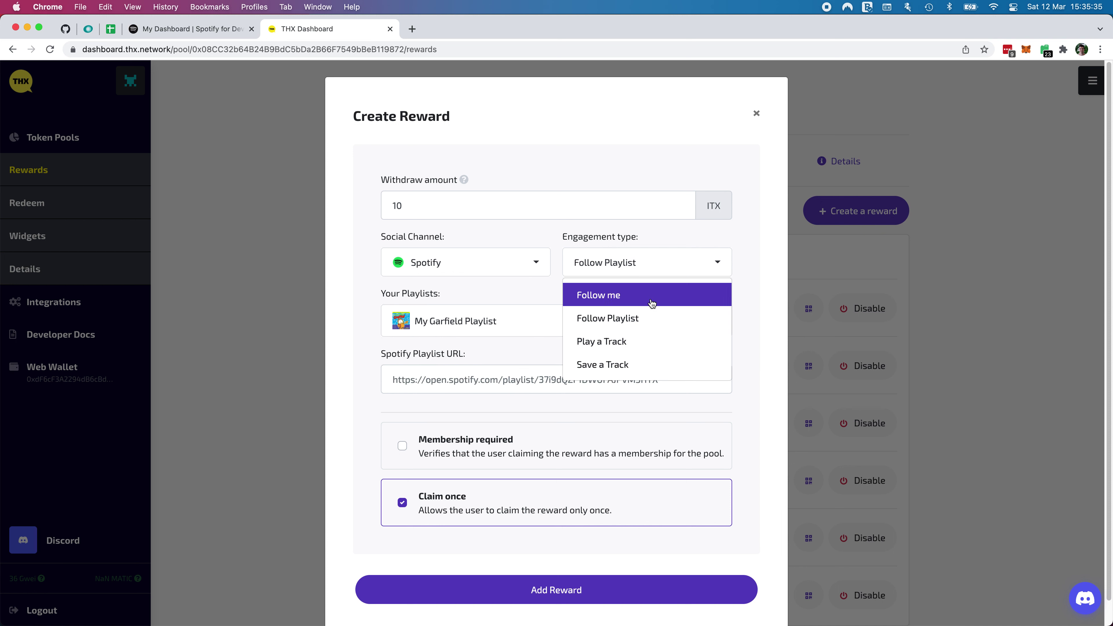
pyautogui.click(616, 343)
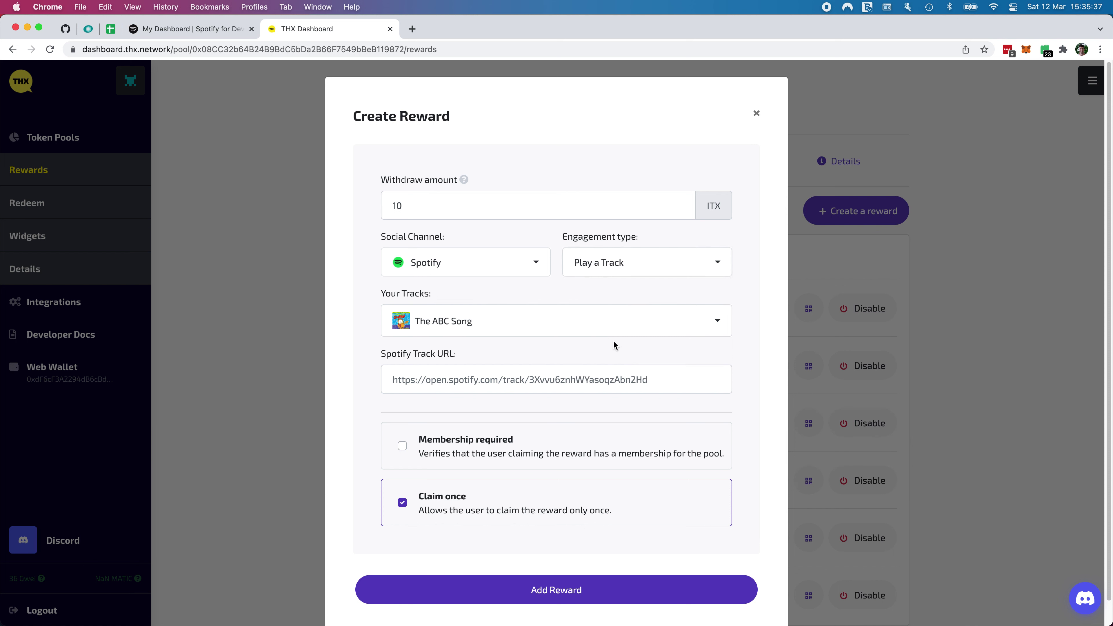
pyautogui.click(499, 329)
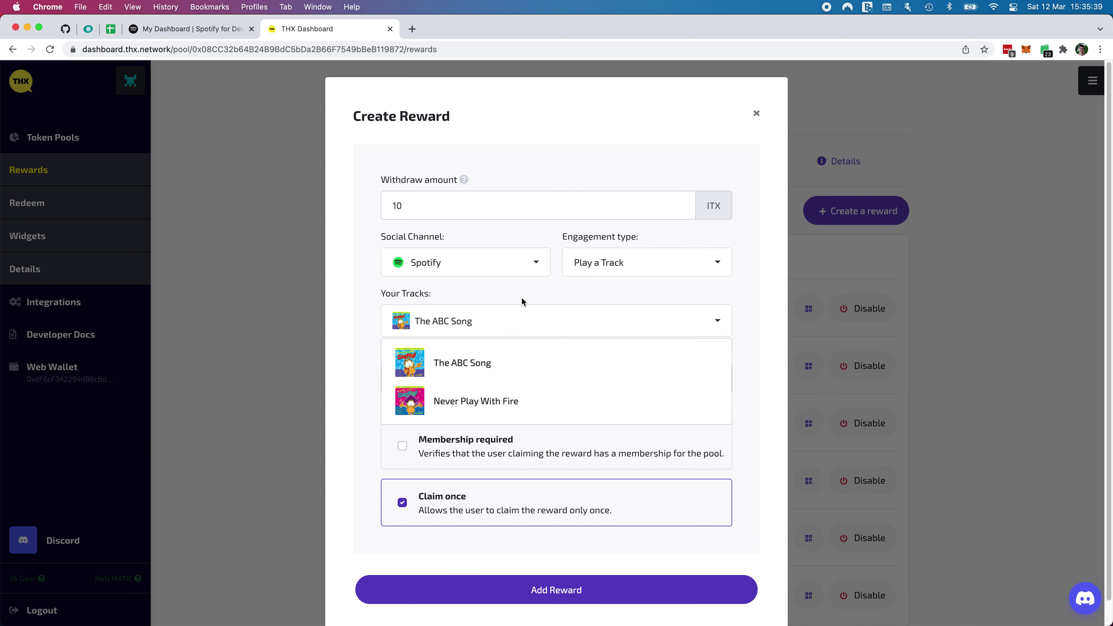
pyautogui.click(451, 362)
pyautogui.click(612, 268)
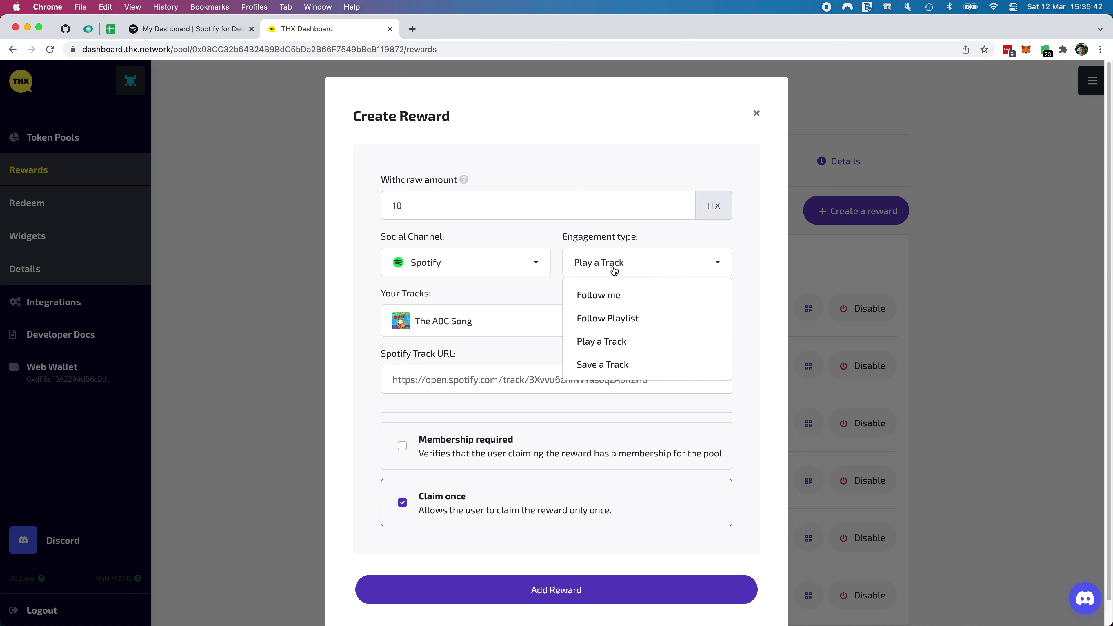
pyautogui.click(613, 366)
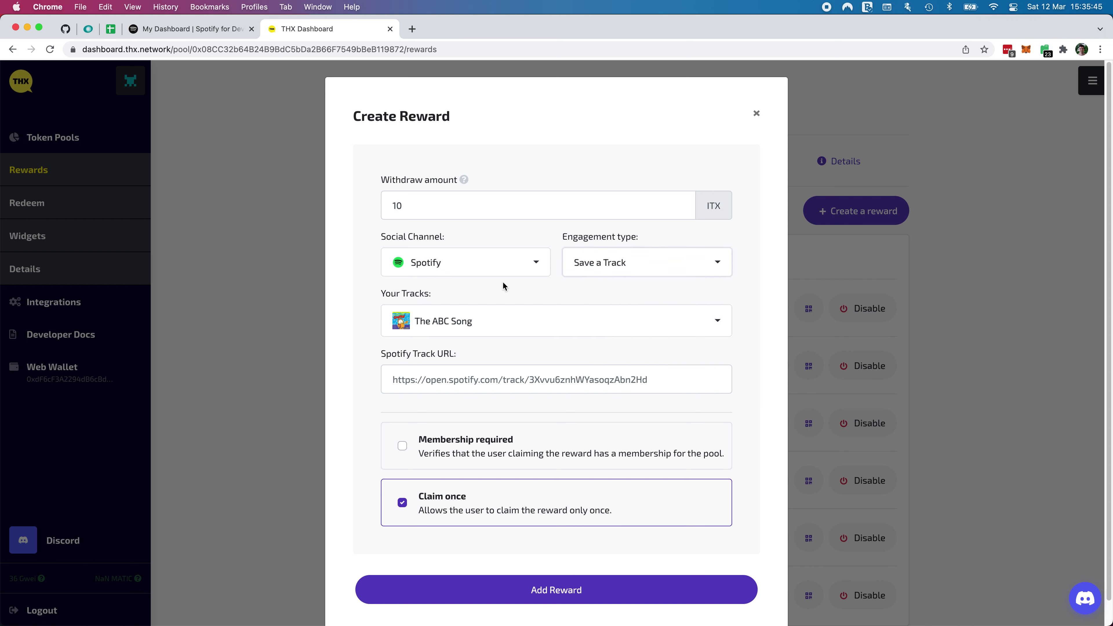
pyautogui.click(445, 326)
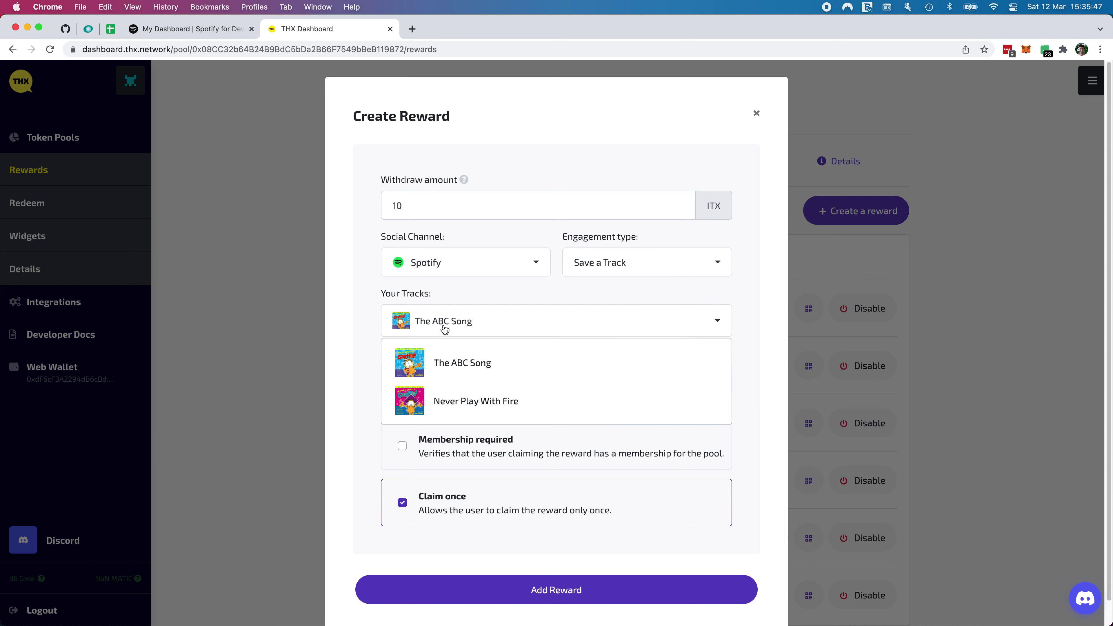
pyautogui.click(458, 359)
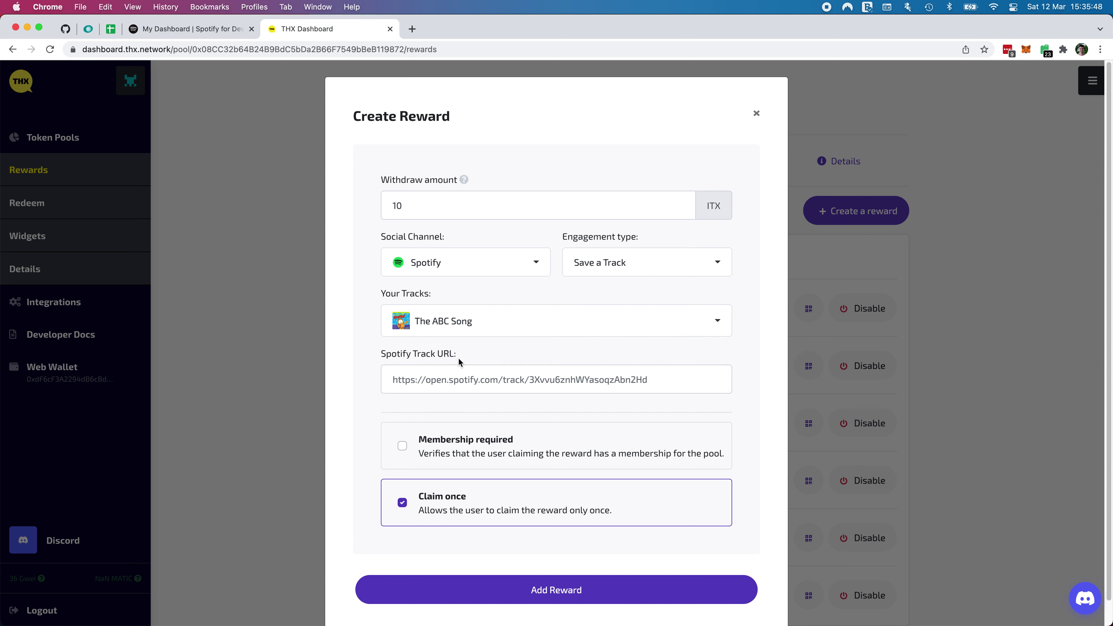
# Keep The ABC Song, untick Claim once, and add the Save a Track reward
pyautogui.click(636, 263)
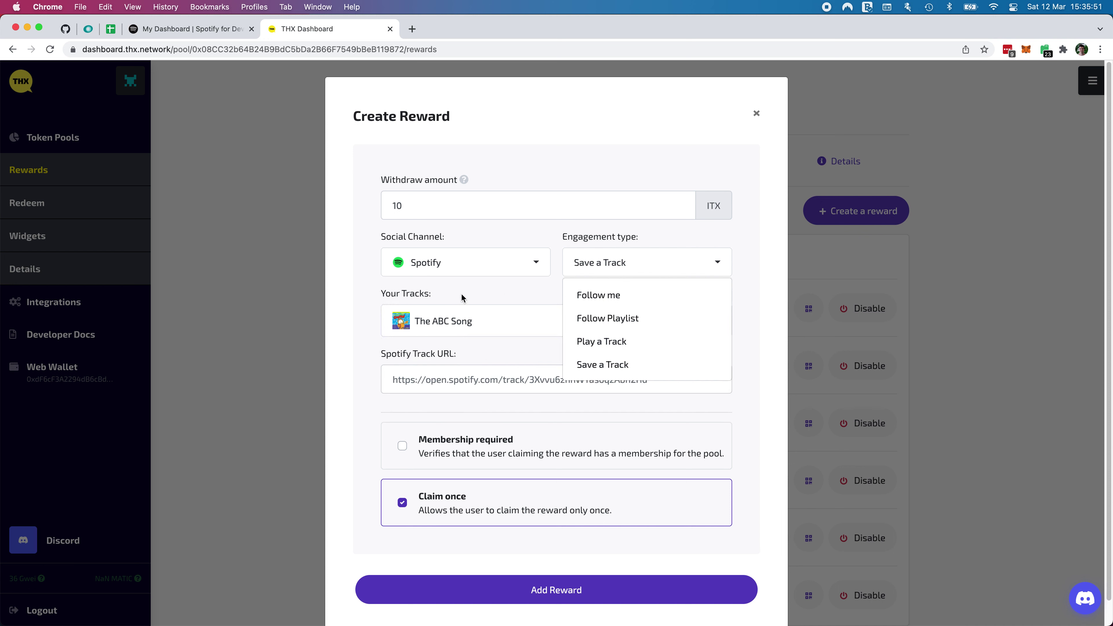
pyautogui.click(476, 286)
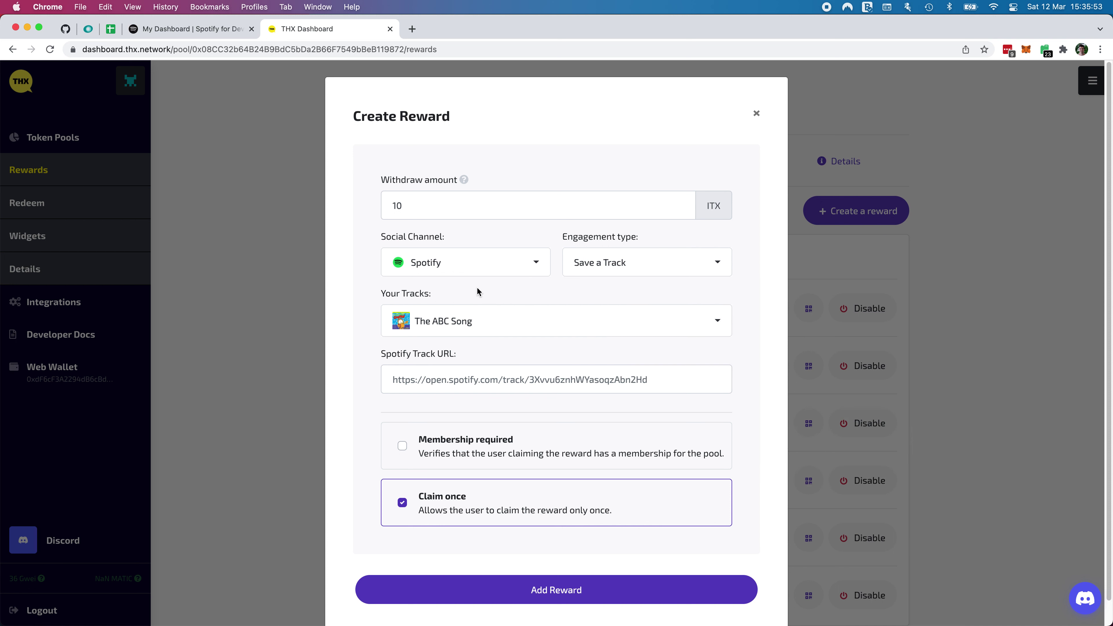
pyautogui.click(631, 259)
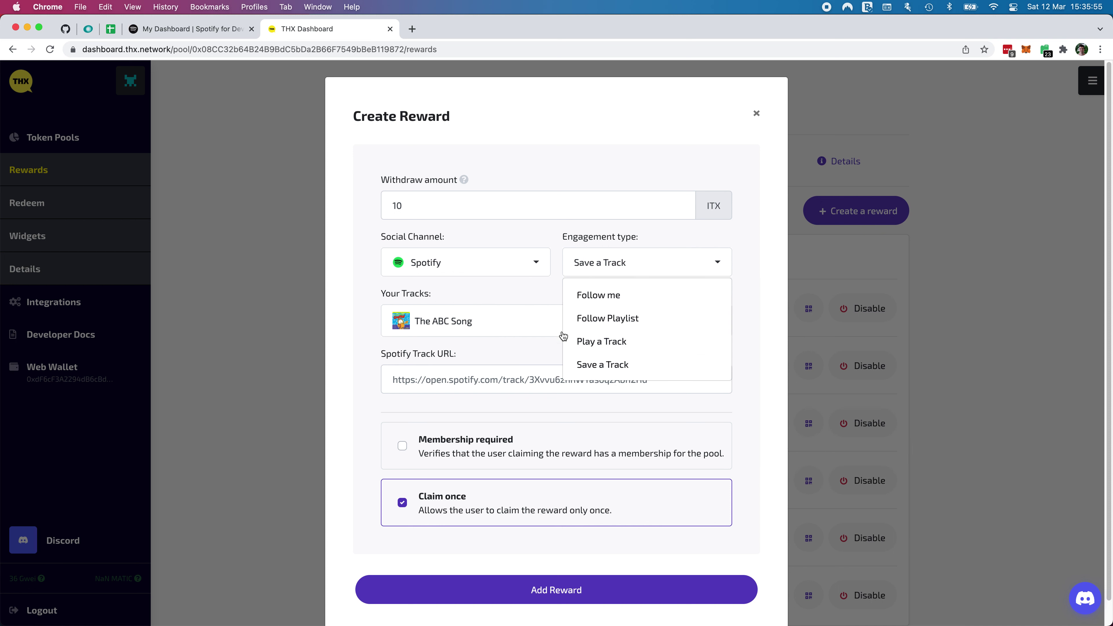
pyautogui.click(537, 355)
pyautogui.click(438, 322)
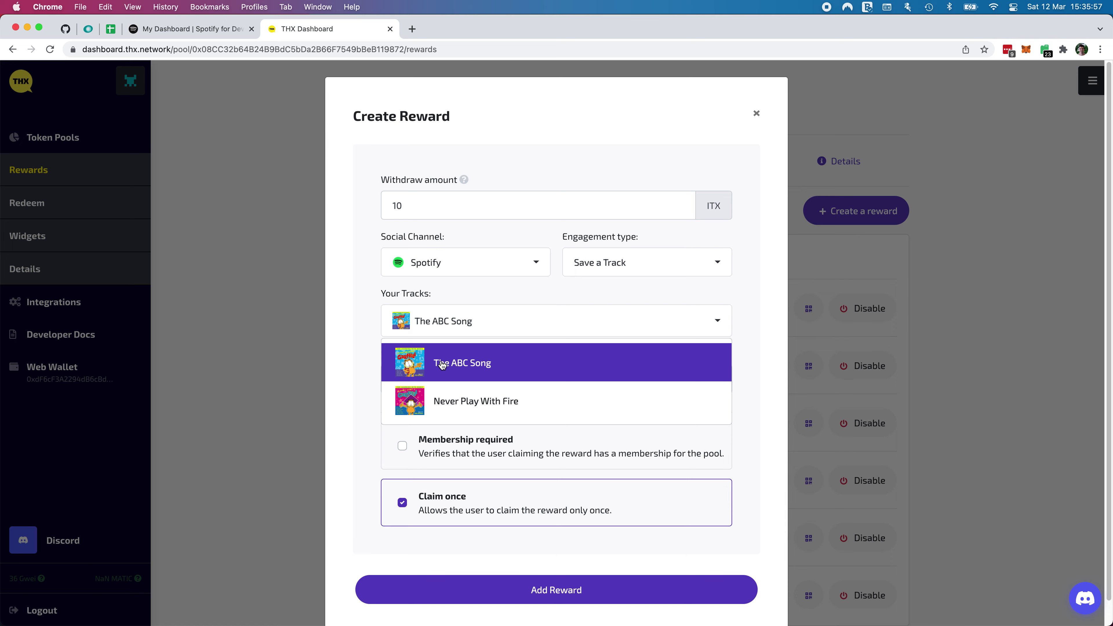
pyautogui.click(442, 363)
pyautogui.click(436, 496)
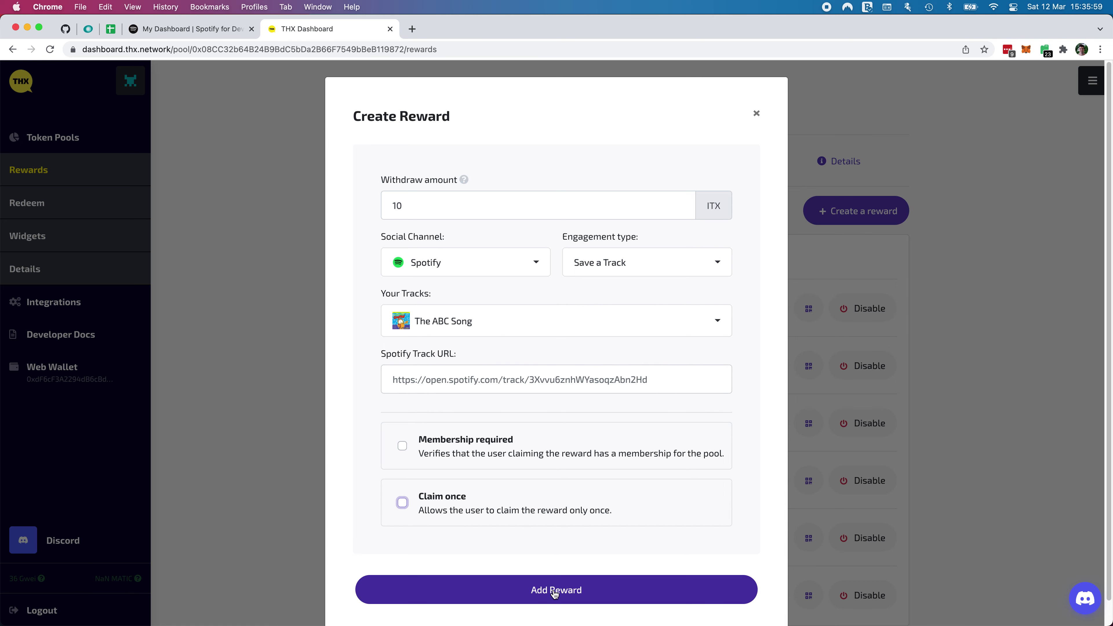
pyautogui.click(542, 589)
pyautogui.scroll(-3, 1096, 420)
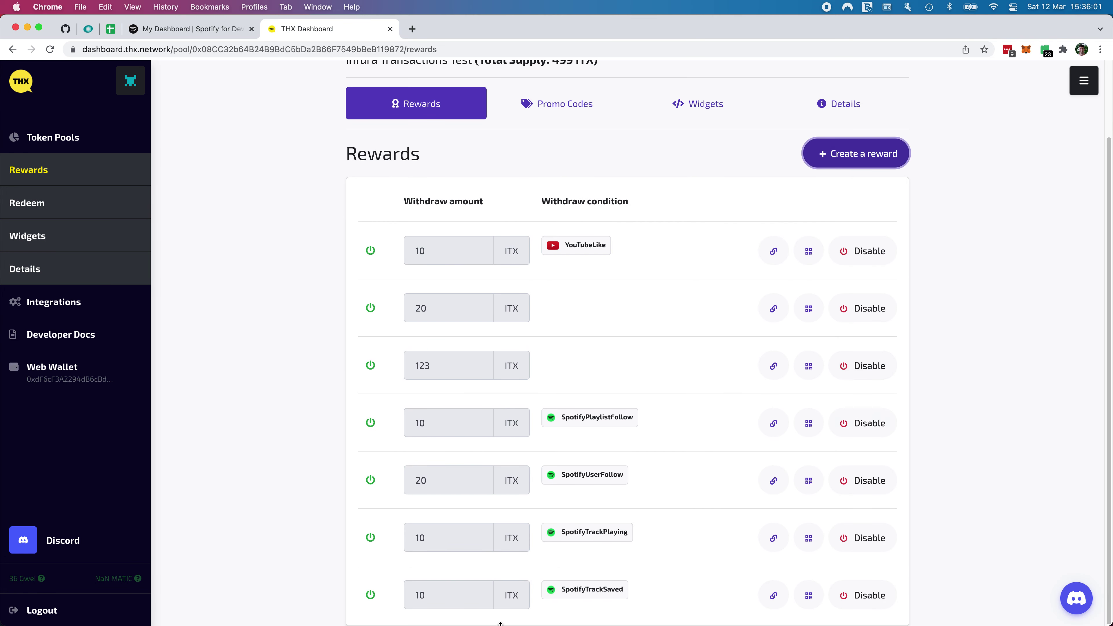
# Copy the SpotifyTrackSaved reward's claim URL and close the URL window
pyautogui.click(773, 595)
pyautogui.click(744, 337)
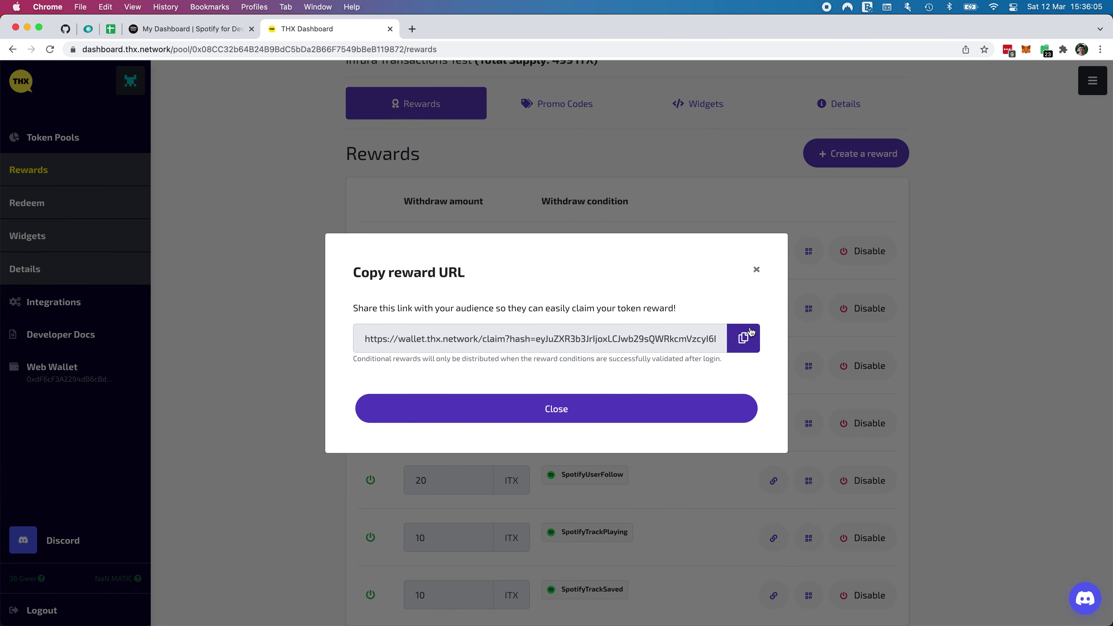
pyautogui.click(757, 269)
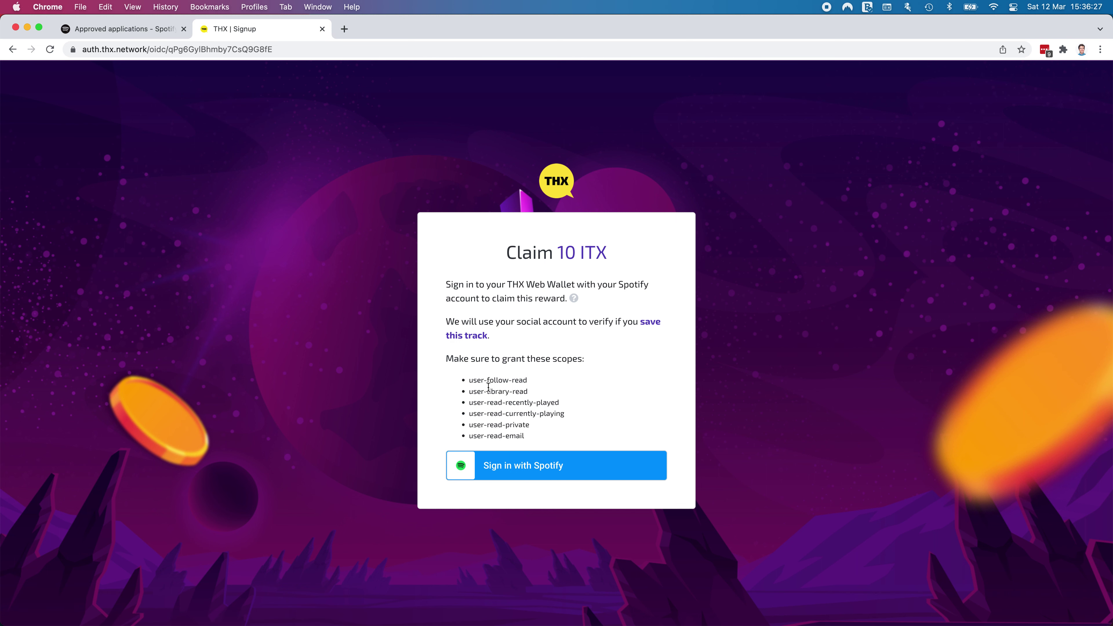
# Review the six required Spotify scopes, sign in with Spotify, and read the not-allowed message
pyautogui.moveTo(475, 380); pyautogui.dragTo(526, 435)
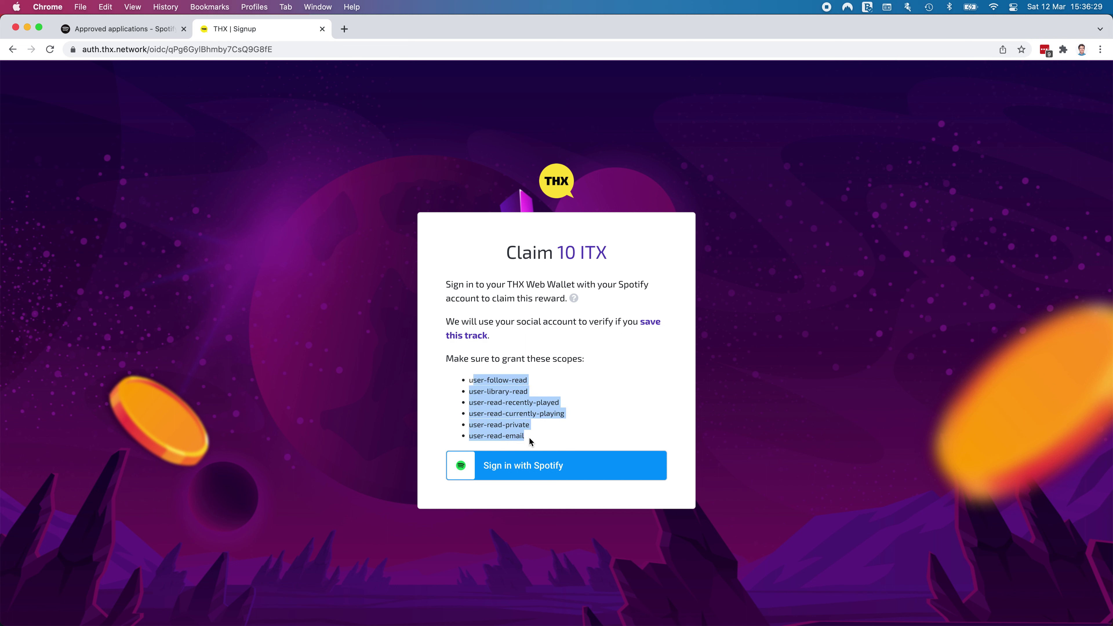
pyautogui.click(526, 434)
pyautogui.moveTo(476, 377); pyautogui.dragTo(538, 438)
pyautogui.click(542, 469)
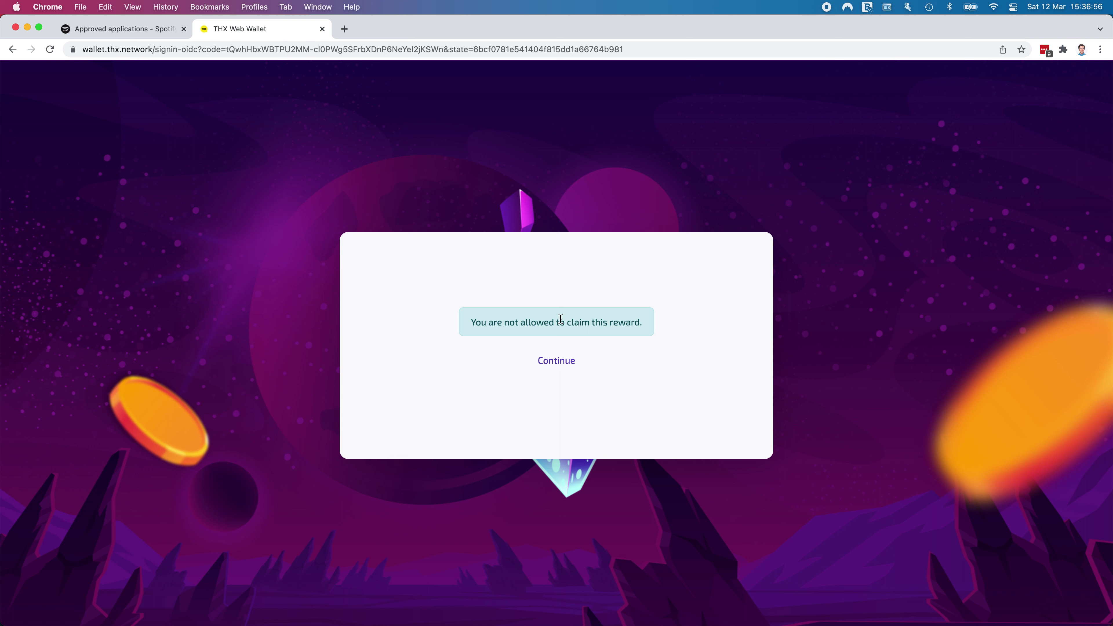
pyautogui.moveTo(472, 323); pyautogui.dragTo(607, 324)
pyautogui.click(554, 362)
# Open The ABC Song on Spotify from the dashboard's SpotifyTrackSaved reward badge
pyautogui.press('super+grave')
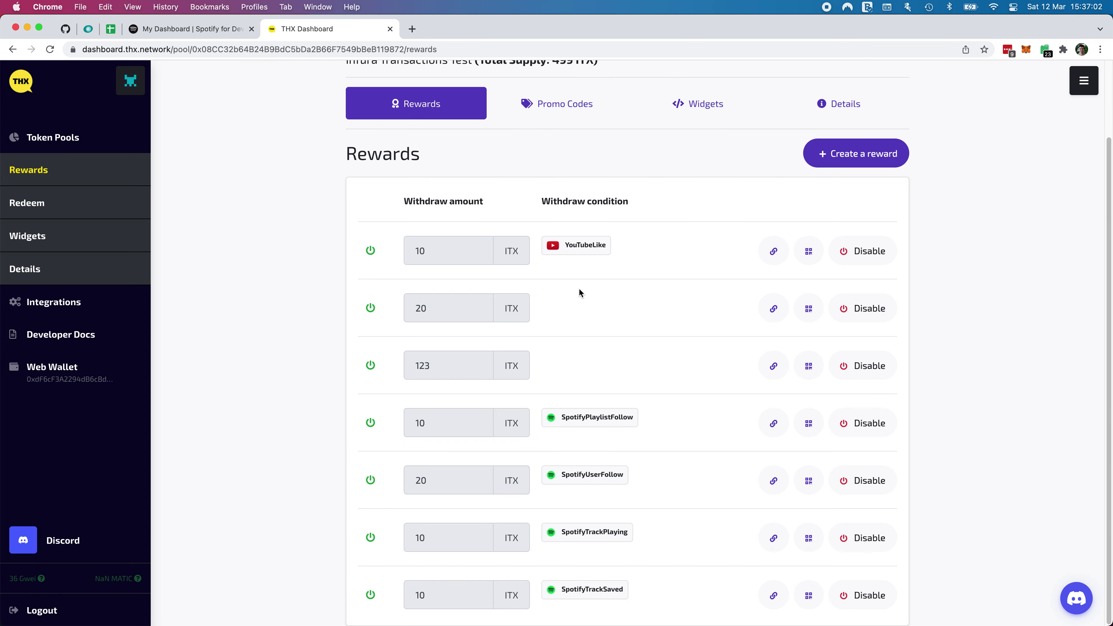
pyautogui.click(589, 593)
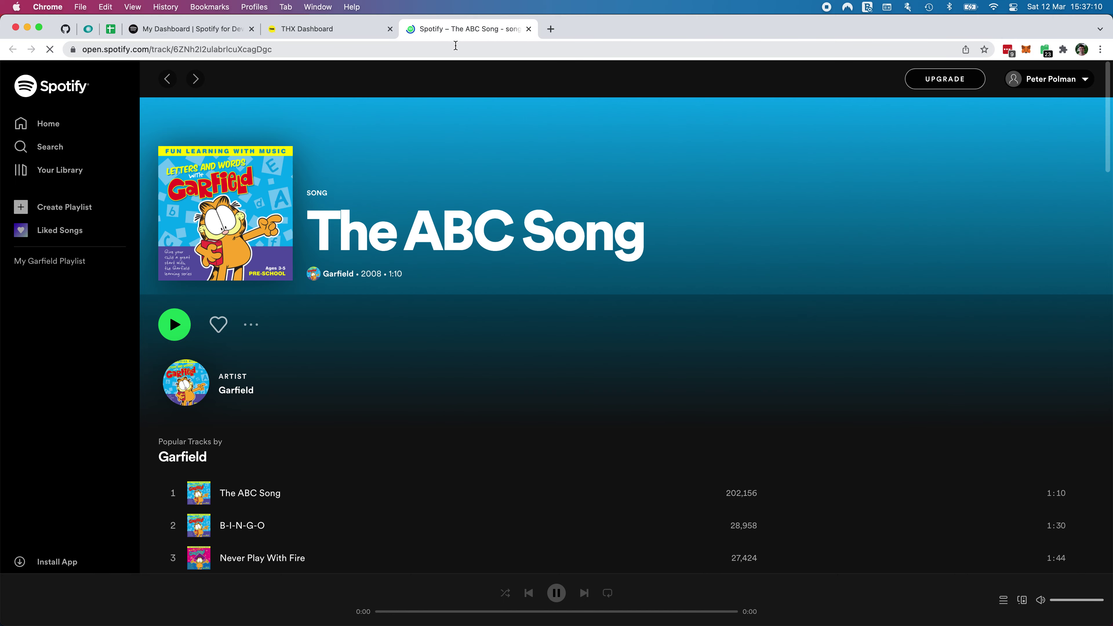
pyautogui.click(458, 49)
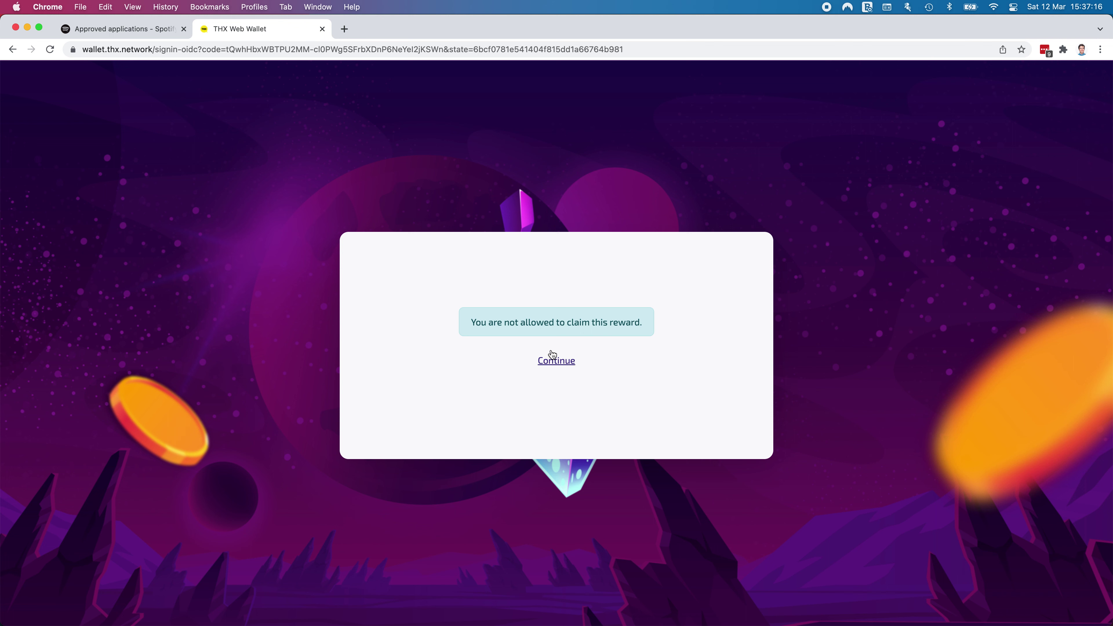
# Continue from the not-allowed alert to the wallet's Pools page showing ITX Pool at 0 ITX
pyautogui.click(567, 362)
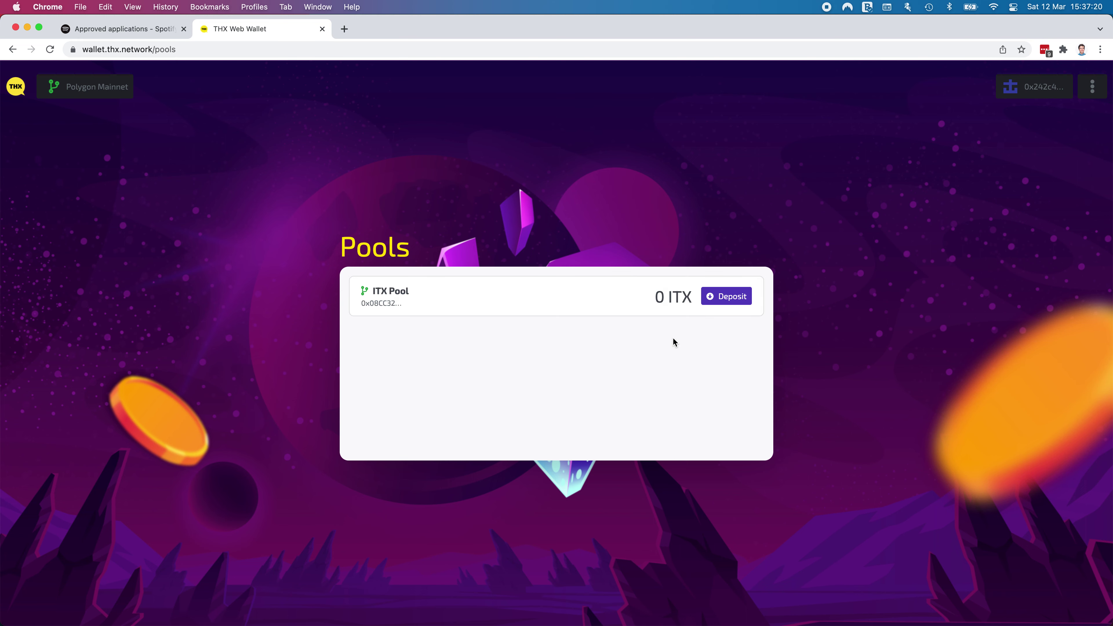
pyautogui.moveTo(339, 242); pyautogui.dragTo(411, 246)
pyautogui.click(415, 248)
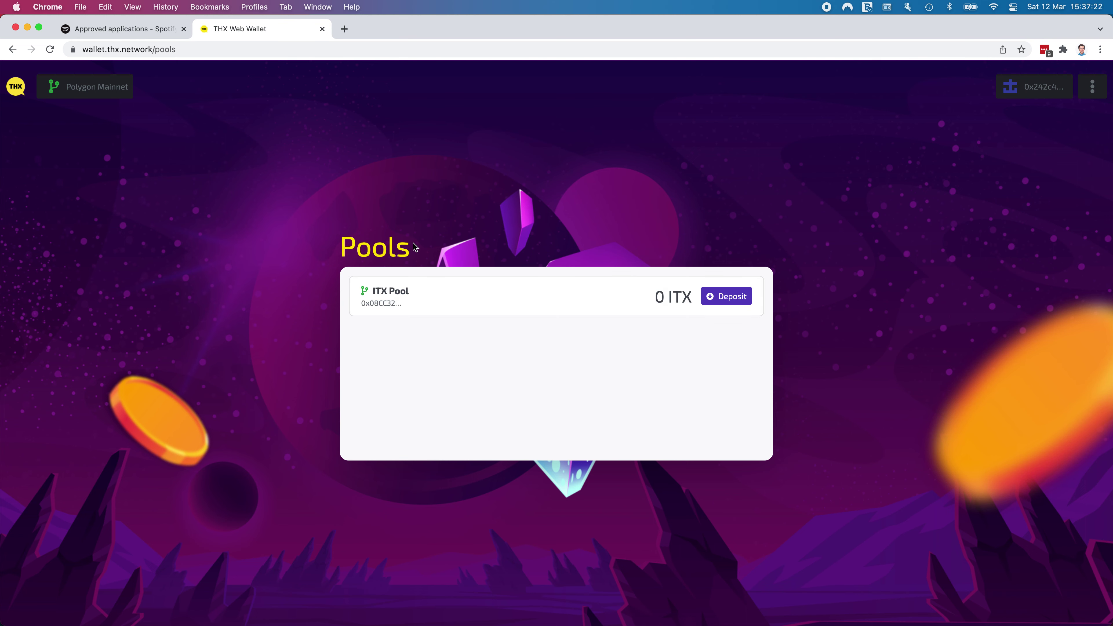